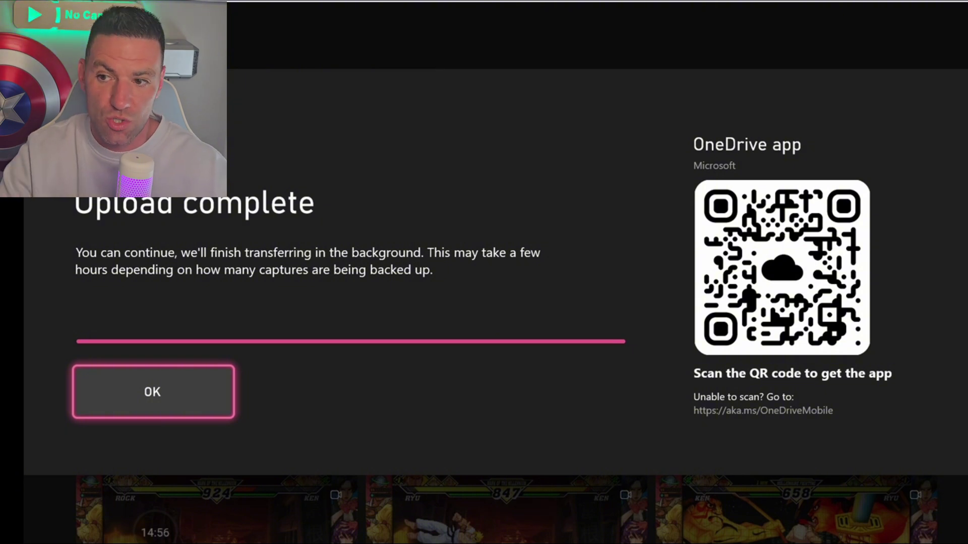
Dismiss the upload-complete notice and glance down the captures grid.
key("Return")
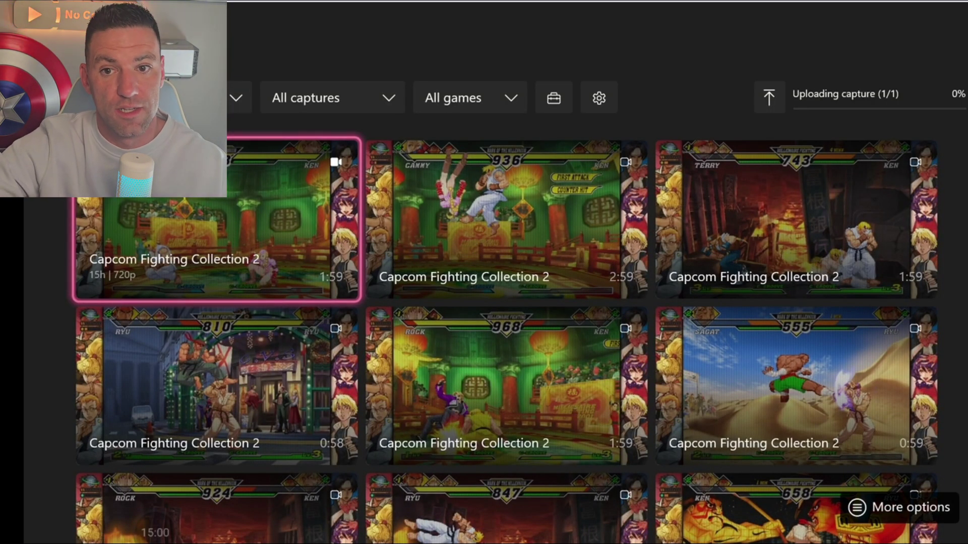
key("Down")
key("Down")
key("Down")
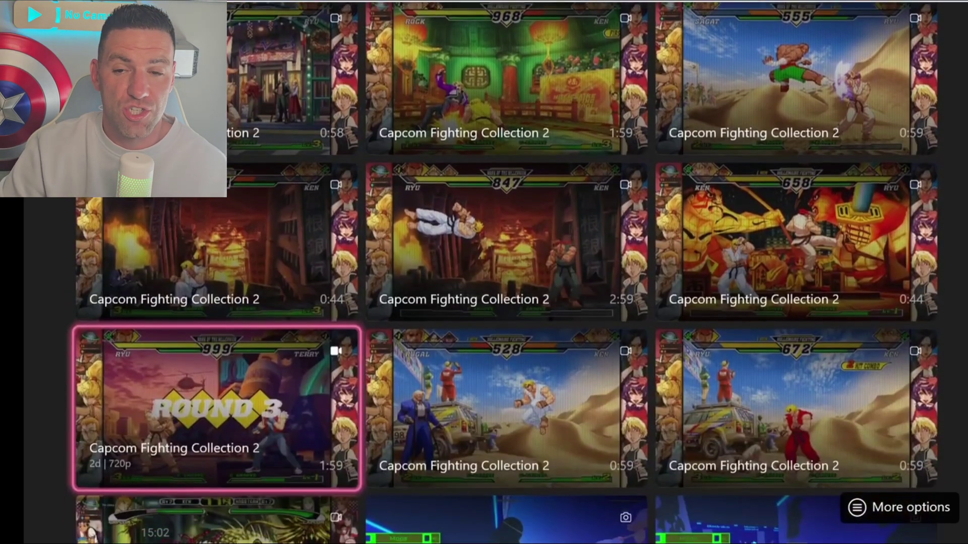
key("Up")
key("Up")
key("Up")
key("Up")
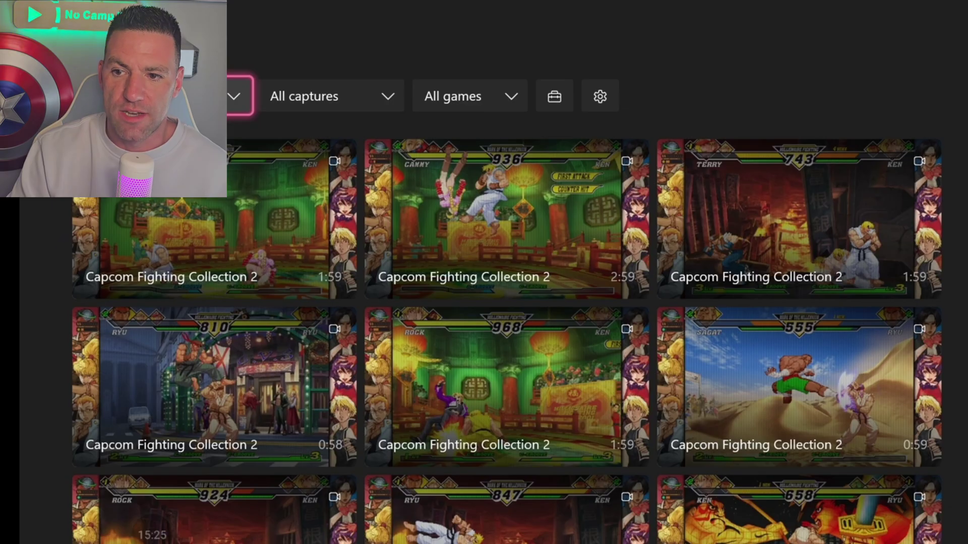
Browse the Capcom Fighting Collection 2 clips and settle back on the first capture.
key("Right")
key("Down")
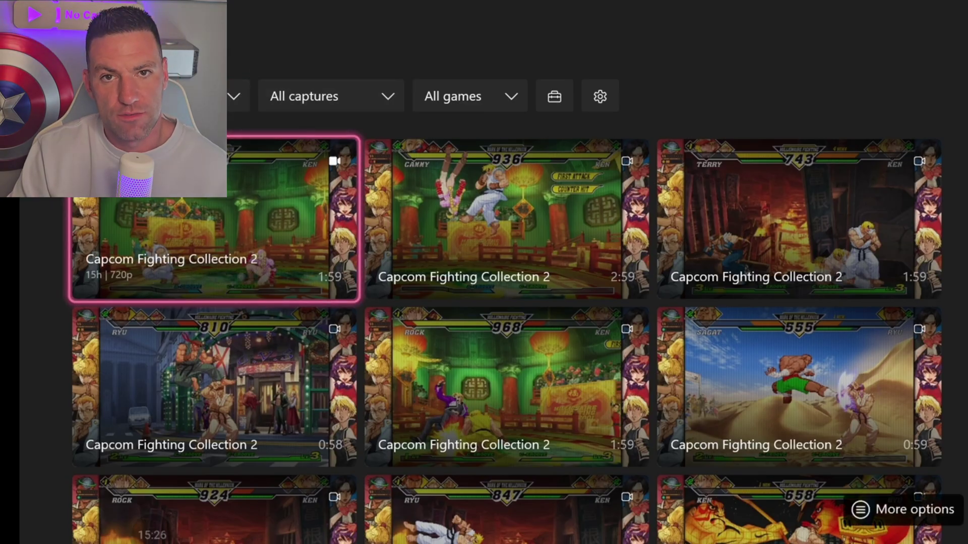
key("Right")
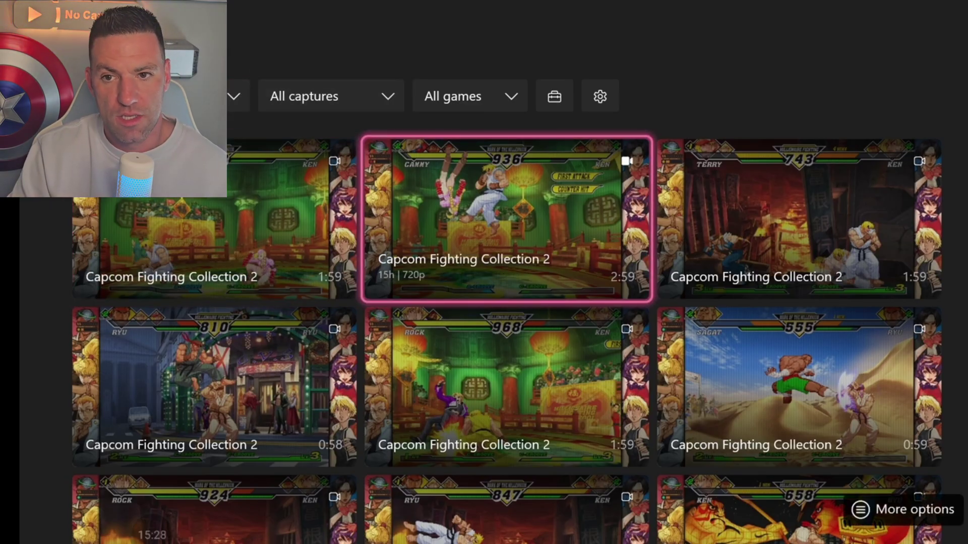
key("Right")
key("Down")
key("Down")
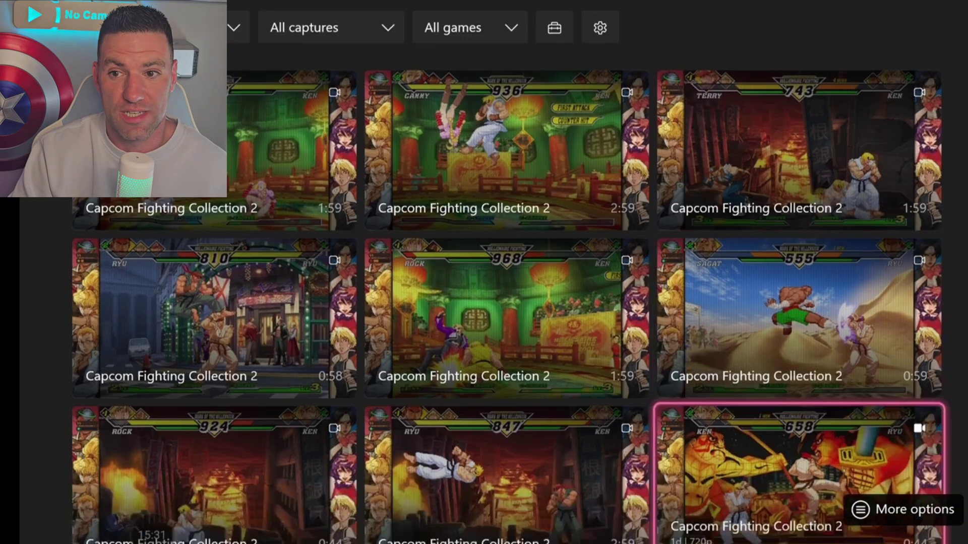
key("Up")
key("Up")
key("Left")
key("Left")
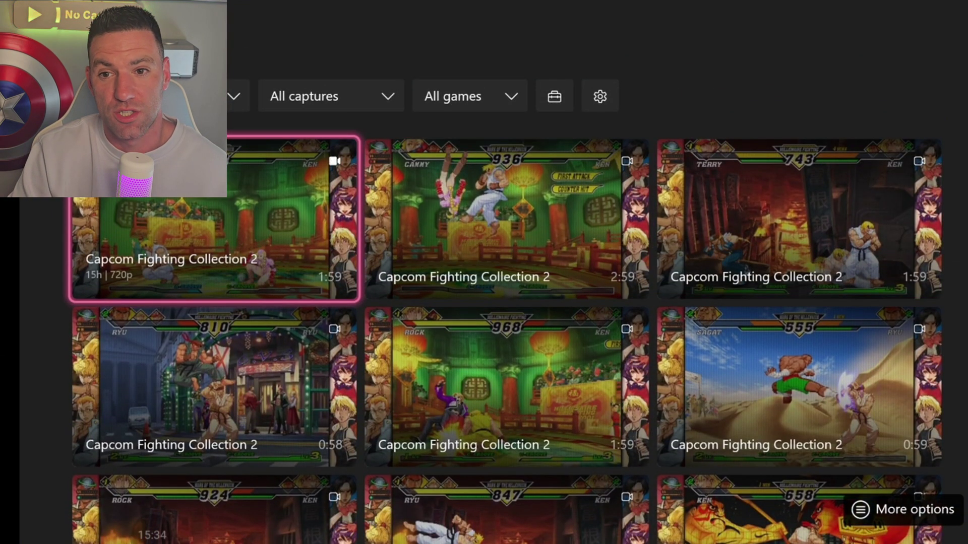
Delete the first capture via More options, confirm in 'Delete this capture?', then open the guide.
key("Menu")
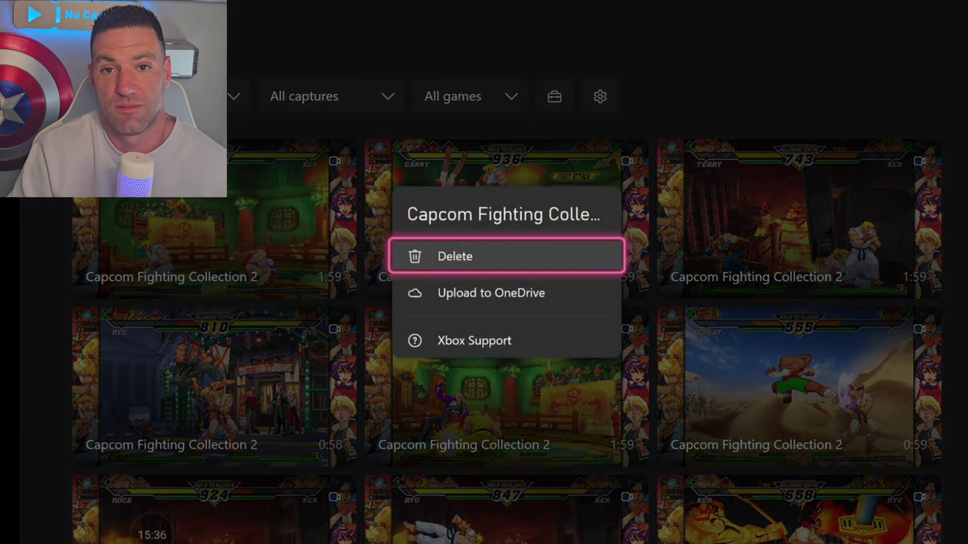
key("Return")
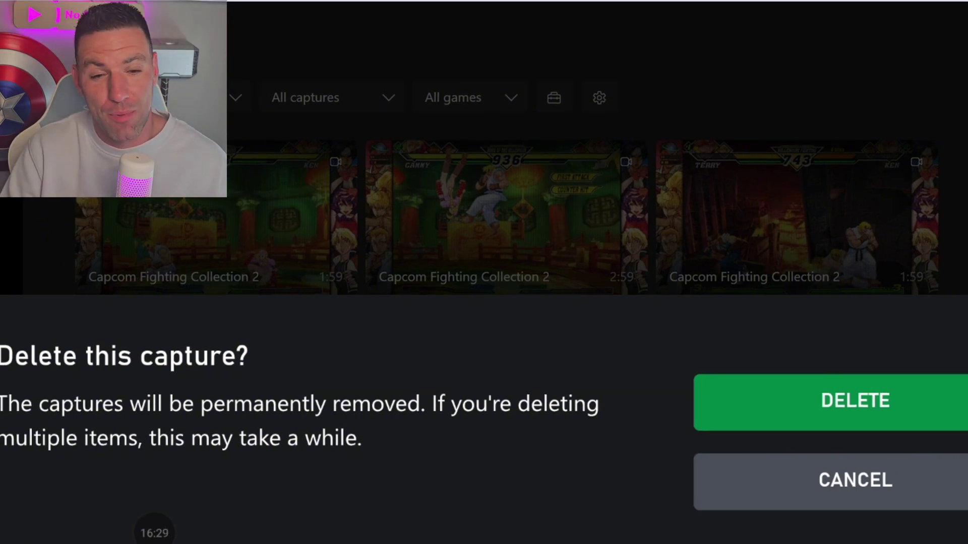
key("Return")
key("super")
Open console Search from the Xbox guide.
key("Down")
key("Down")
key("Down")
key("Down")
key("Down")
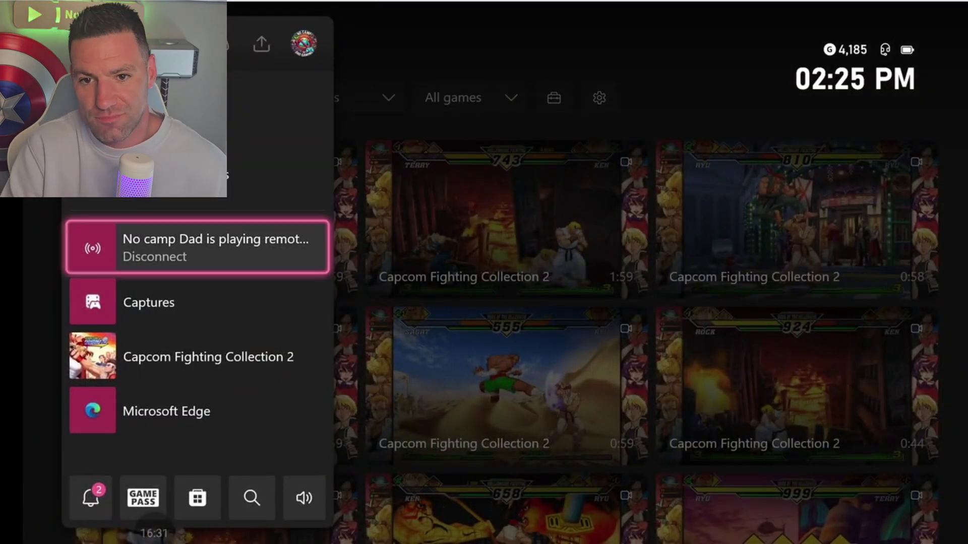
key("Right")
key("Right")
key("Right")
key("Left")
key("Right")
key("Return")
Enter the query 'One drive' with the on-screen keyboard.
key("Right")
key("Right")
key("Right")
type("o")
key("Left")
key("Left")
key("Left")
key("Down")
key("Down")
type("n")
key("Left")
key("Left")
key("Left")
key("Up")
key("Up")
type("e")
key("Down")
type("d")
key("Up")
key("Right")
type("r")
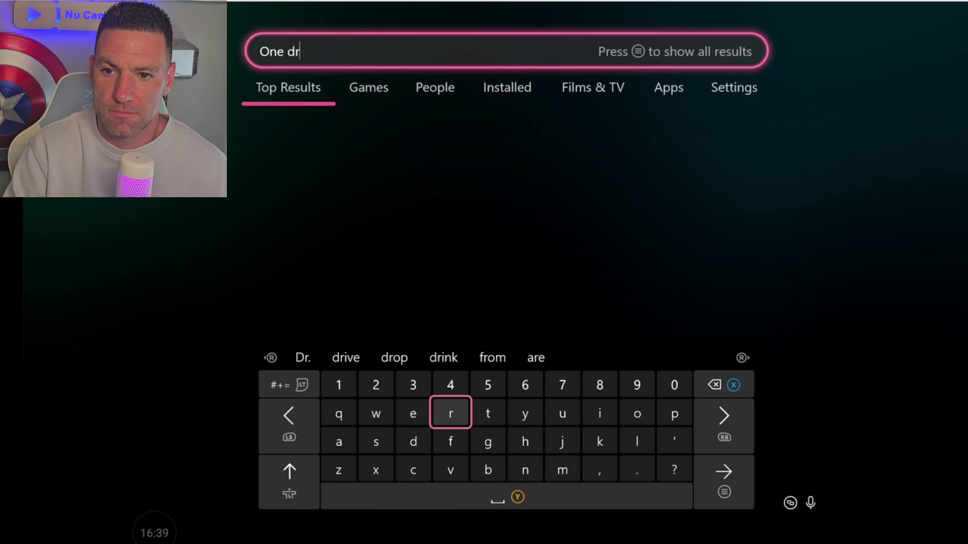
key("Right")
key("Right")
key("Right")
key("Right")
type("i")
key("Left")
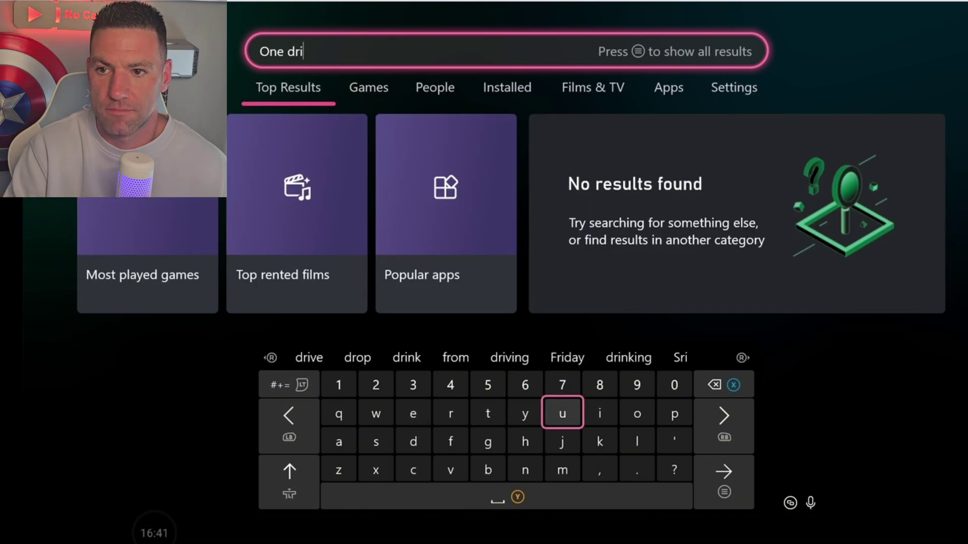
key("Left")
key("Left")
key("Down")
key("Left")
key("Down")
type("v")
key("Up")
key("Up")
key("Left")
type("e")
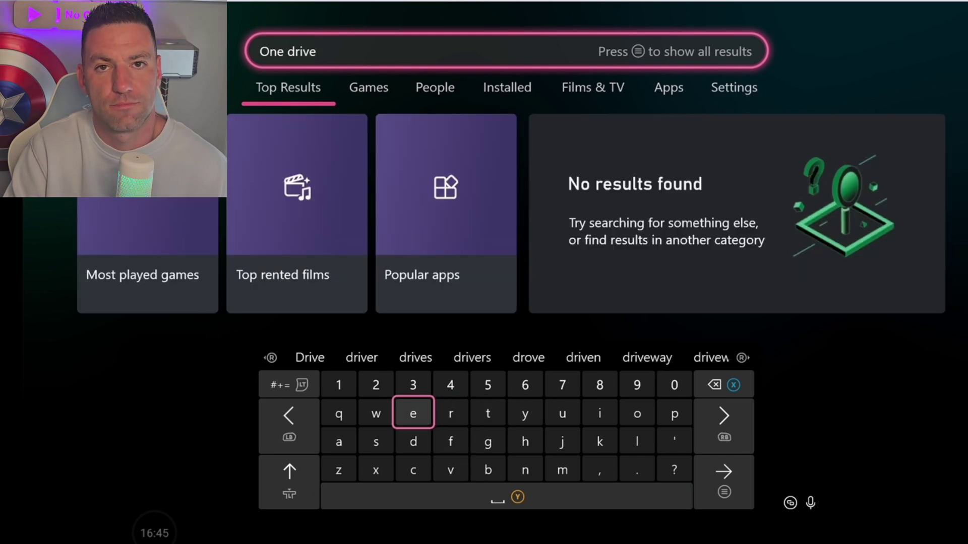
Look through the Top Results and Popular apps suggestion tiles for the query.
key("Up")
key("Up")
key("Up")
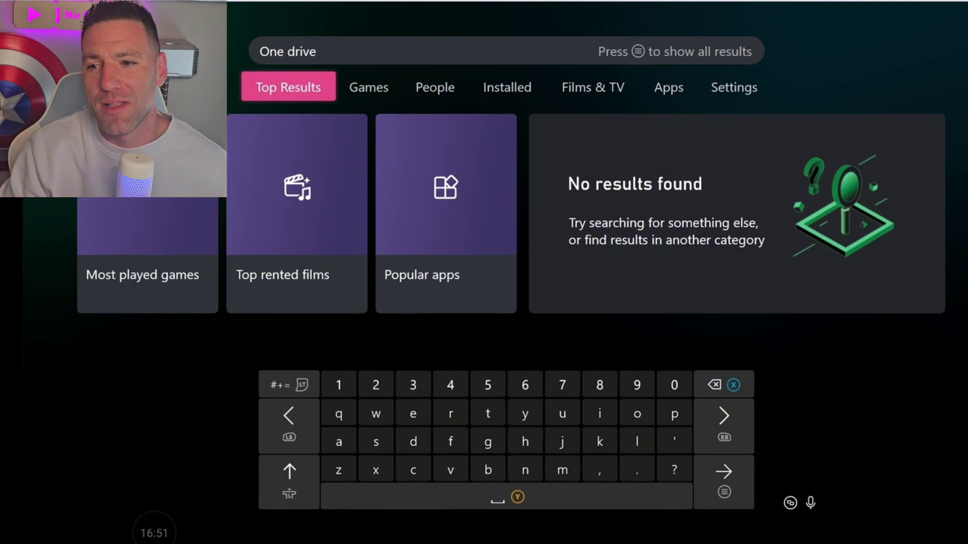
key("Down")
key("Right")
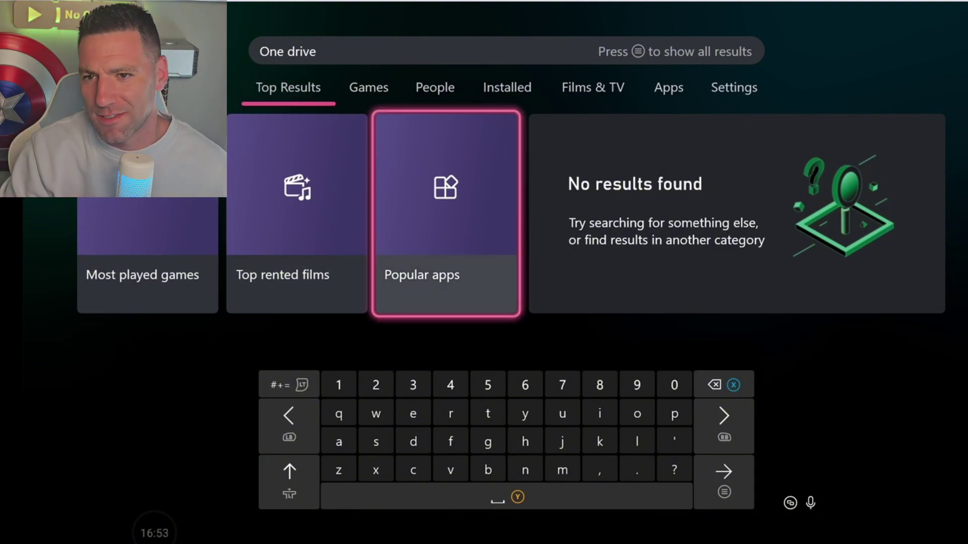
key("Up")
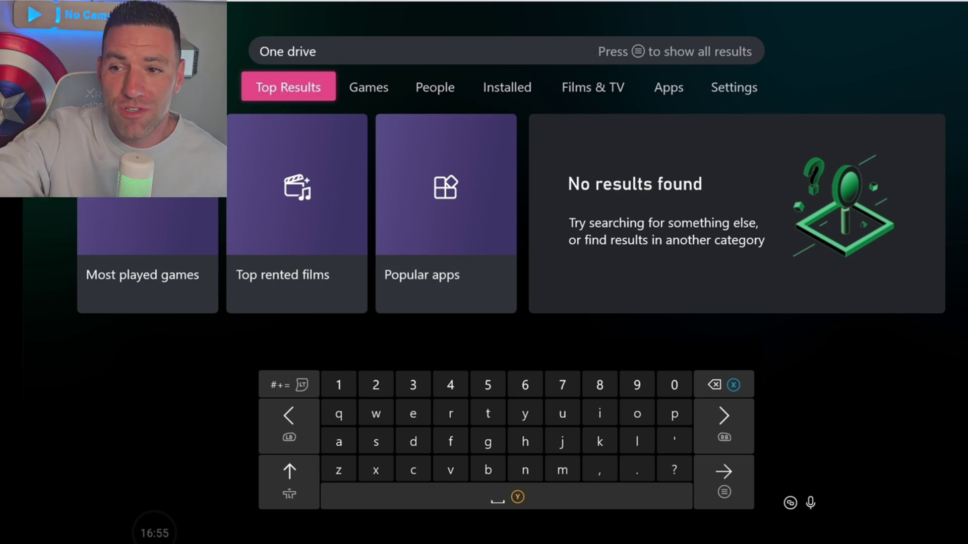